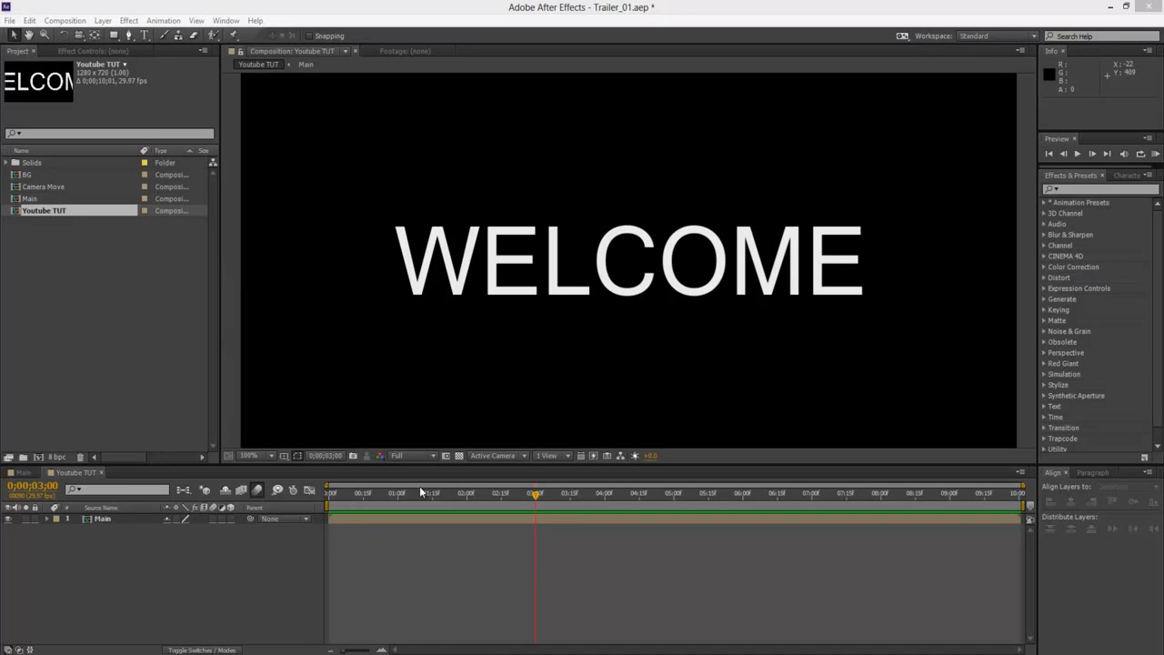
# Add a composition marker at 0;00;03;00 in the Youtube TUT timeline and return the playhead to it
pyautogui.moveTo(534, 499)
pyautogui.mouseDown()
pyautogui.moveTo(400, 497)
pyautogui.moveTo(794, 508)
pyautogui.moveTo(578, 506)
pyautogui.moveTo(706, 502)
pyautogui.moveTo(535, 494)
pyautogui.mouseUp()
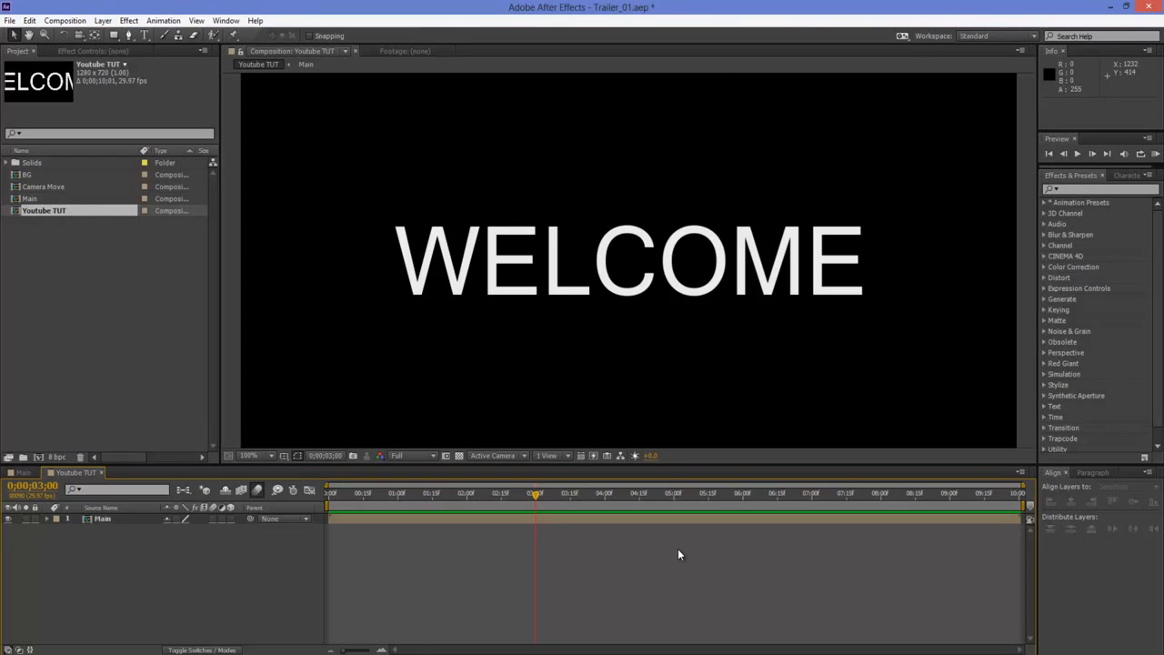
pyautogui.press('KP_Multiply')
pyautogui.moveTo(539, 493); pyautogui.dragTo(487, 495)
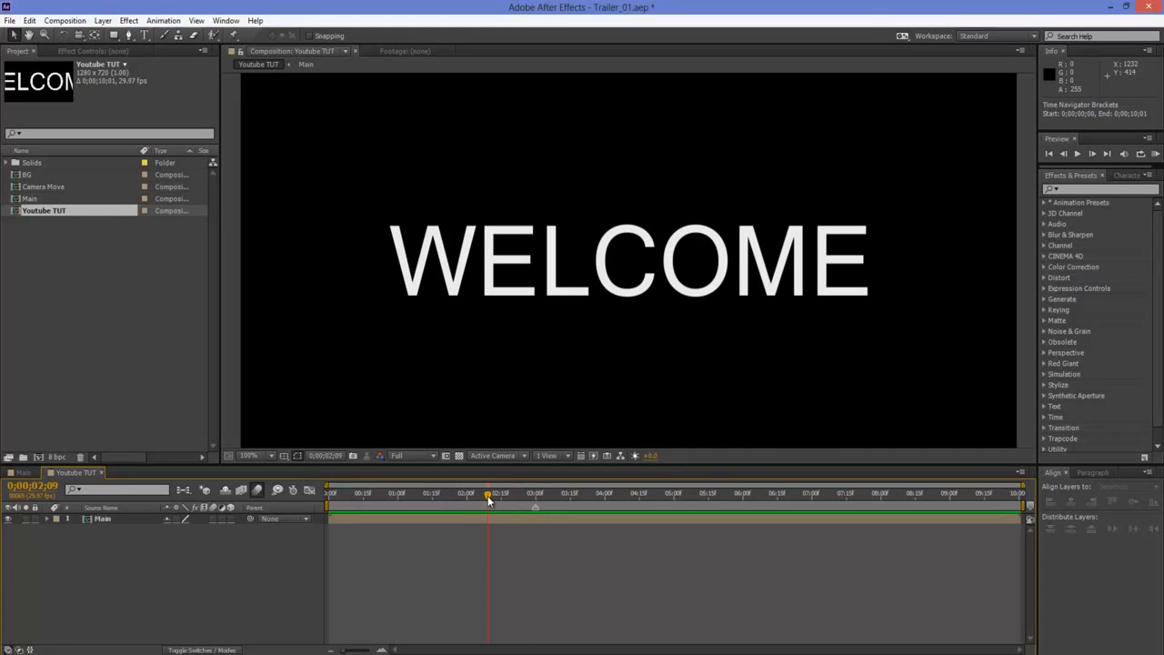
pyautogui.click(535, 499)
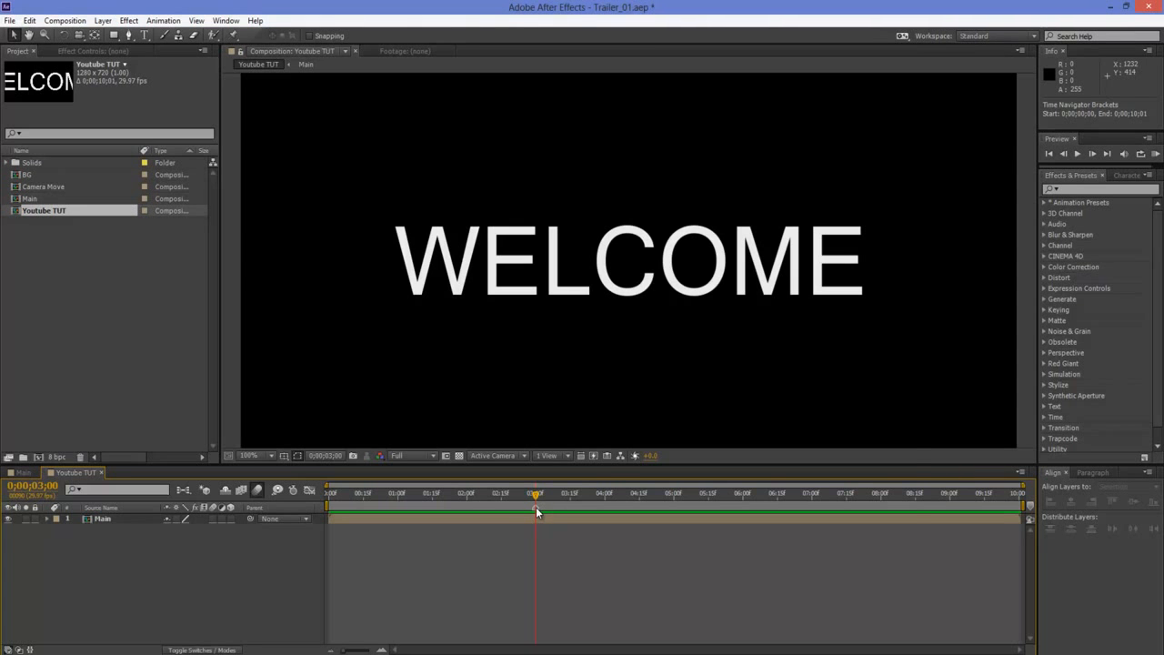
# Give the composition marker at 0;00;03;00 the comment "Start"
pyautogui.doubleClick(535, 506)
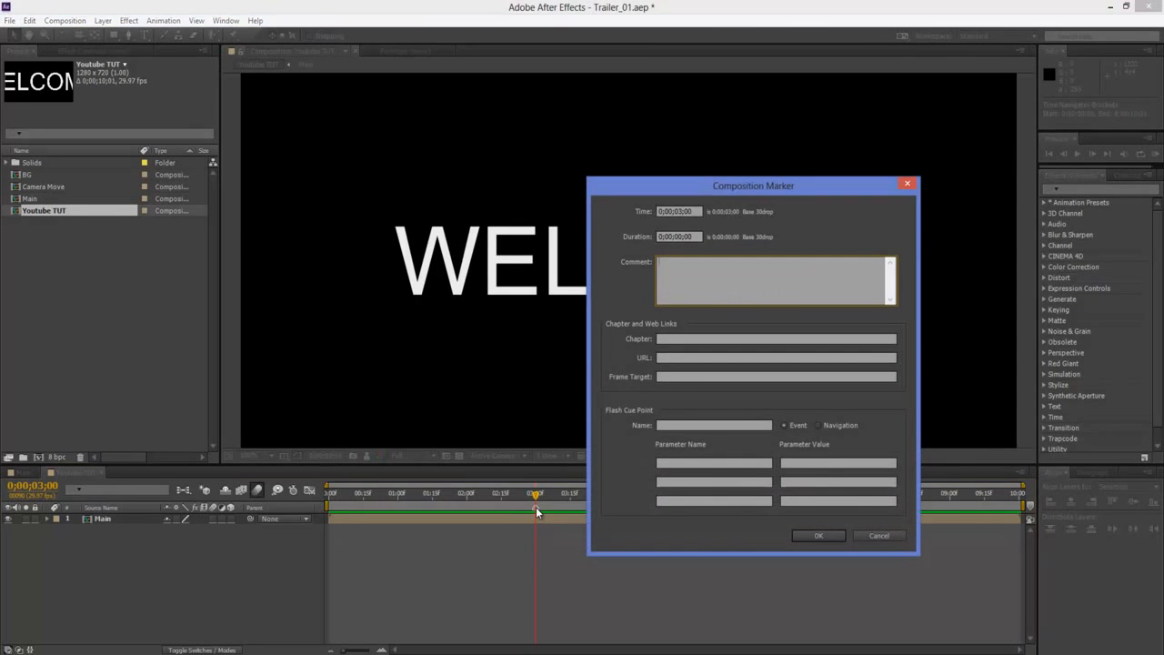
pyautogui.click(870, 537)
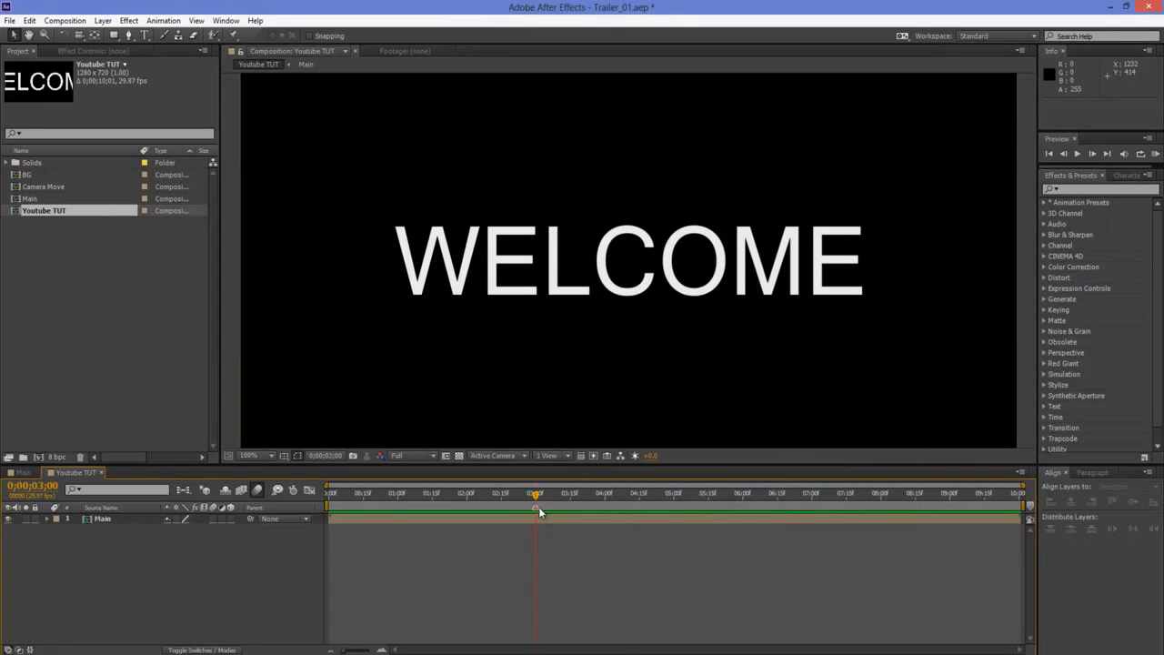
pyautogui.doubleClick(537, 507)
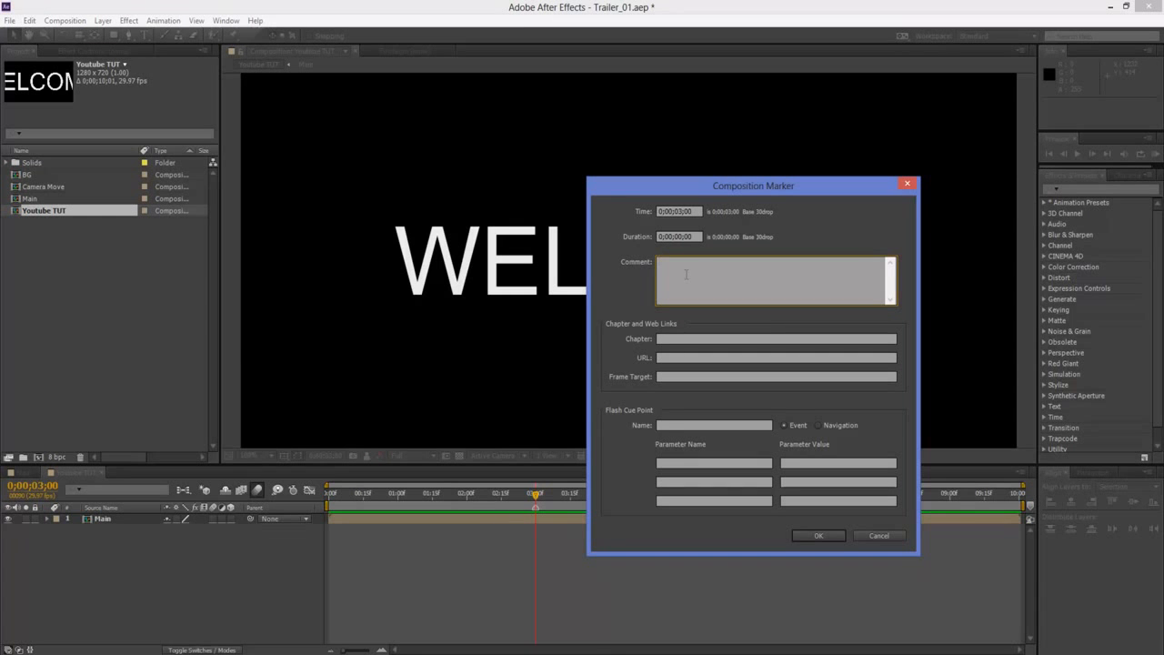
pyautogui.write('Start')
pyautogui.click(827, 534)
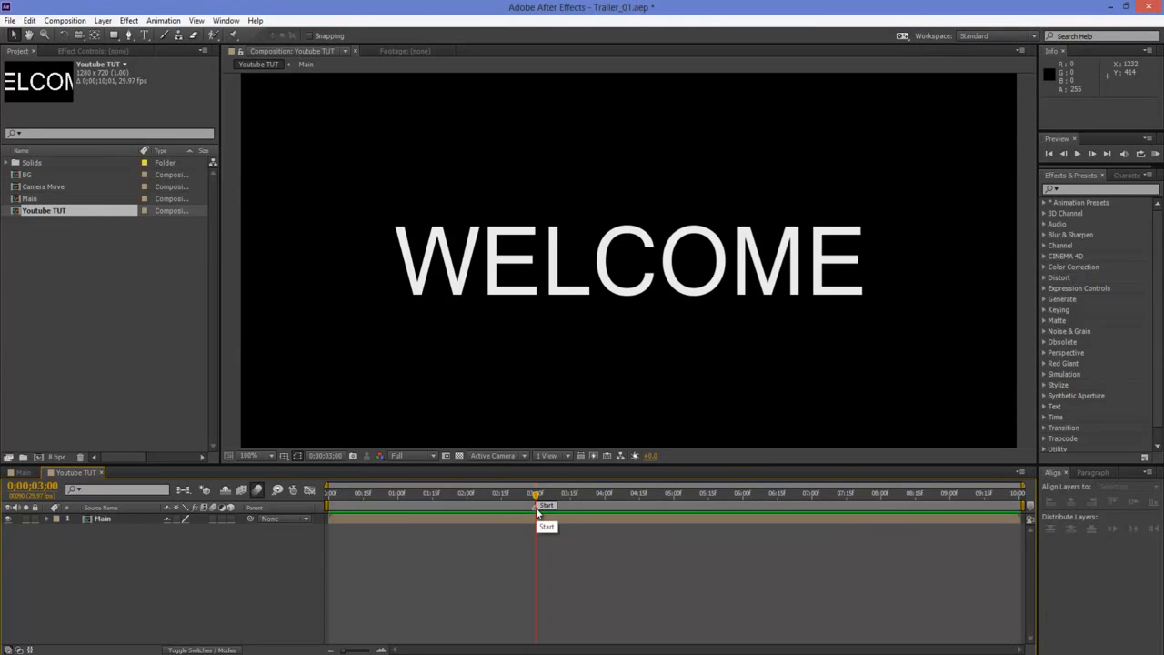
# Add a layer marker to the Main layer at 0;00;05;00
pyautogui.click(113, 519)
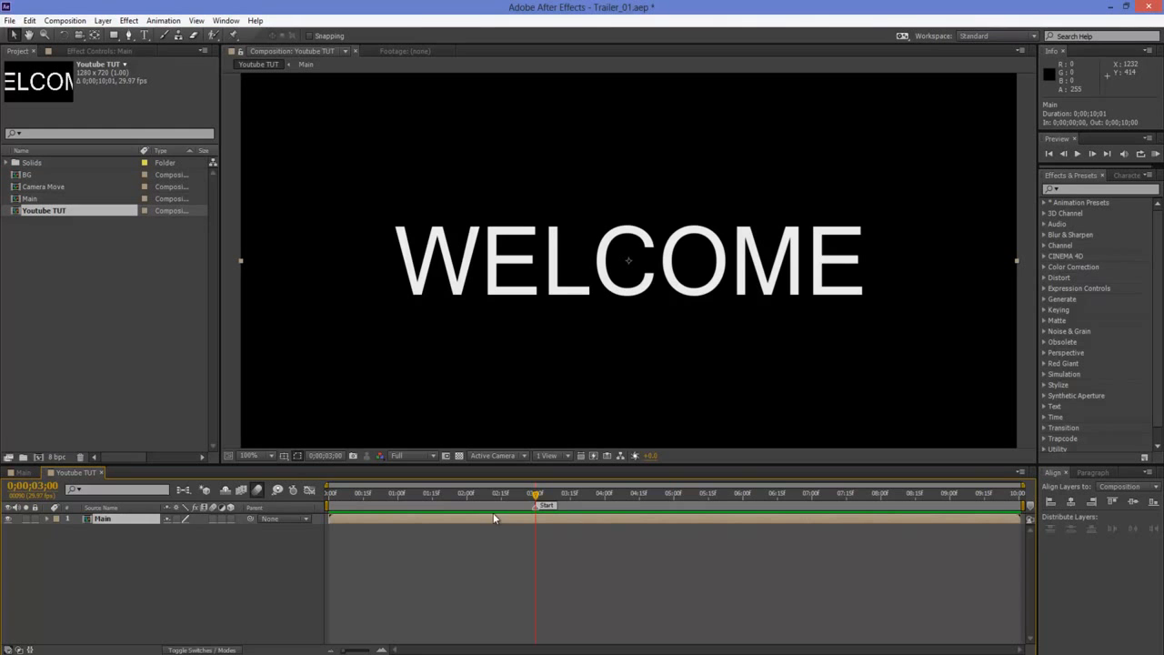
pyautogui.moveTo(536, 500); pyautogui.dragTo(672, 497)
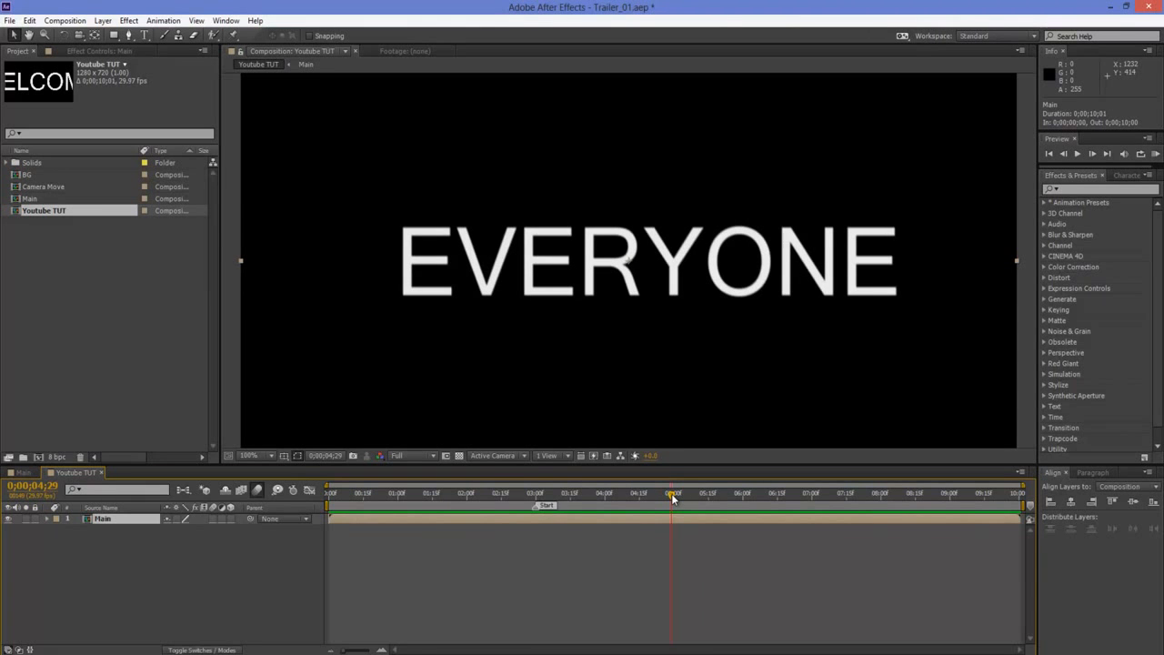
pyautogui.press('pagedown')
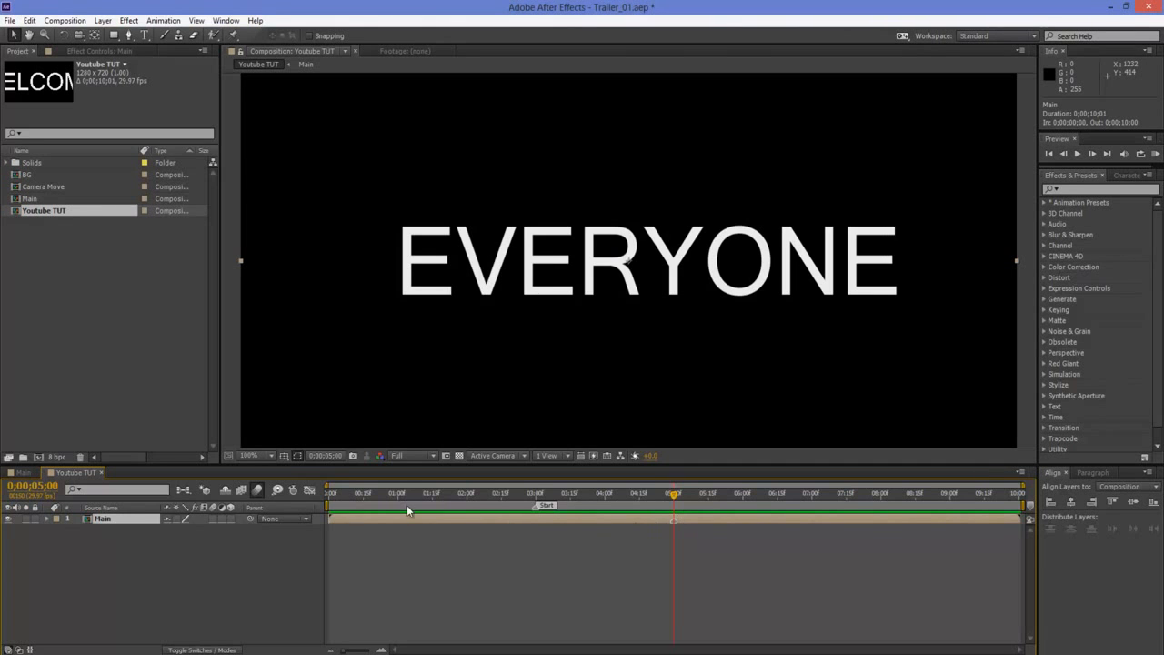
# Nest Youtube TUT in a new composition, check its marker near 3 seconds, and close the new timeline
pyautogui.click(42, 265)
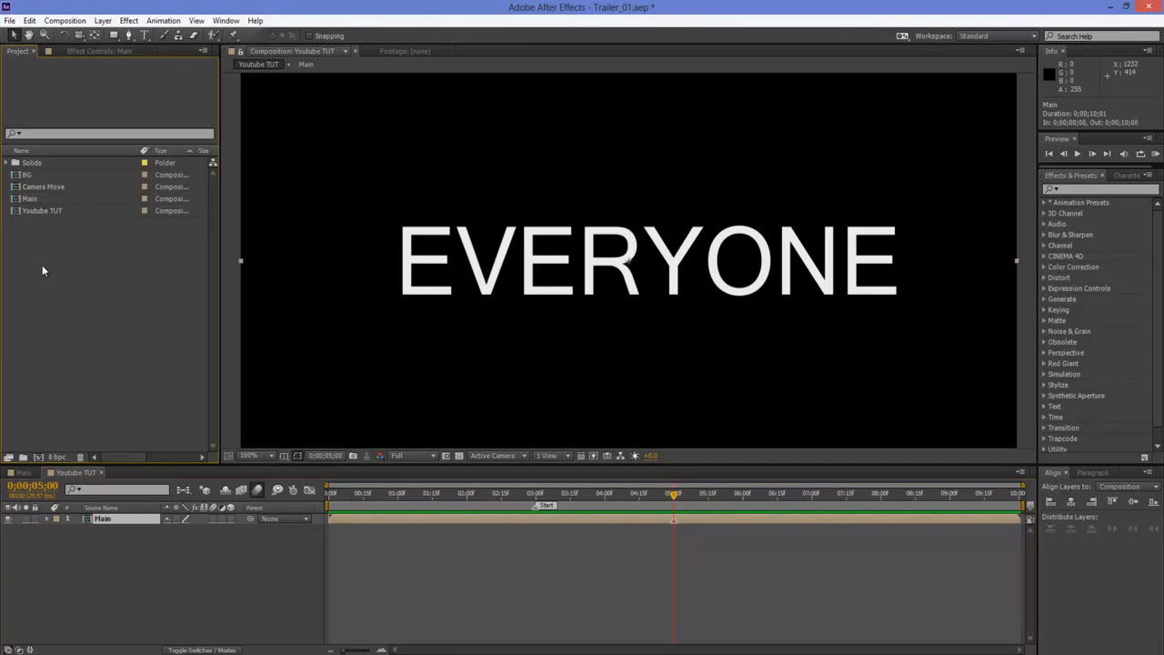
pyautogui.click(48, 207)
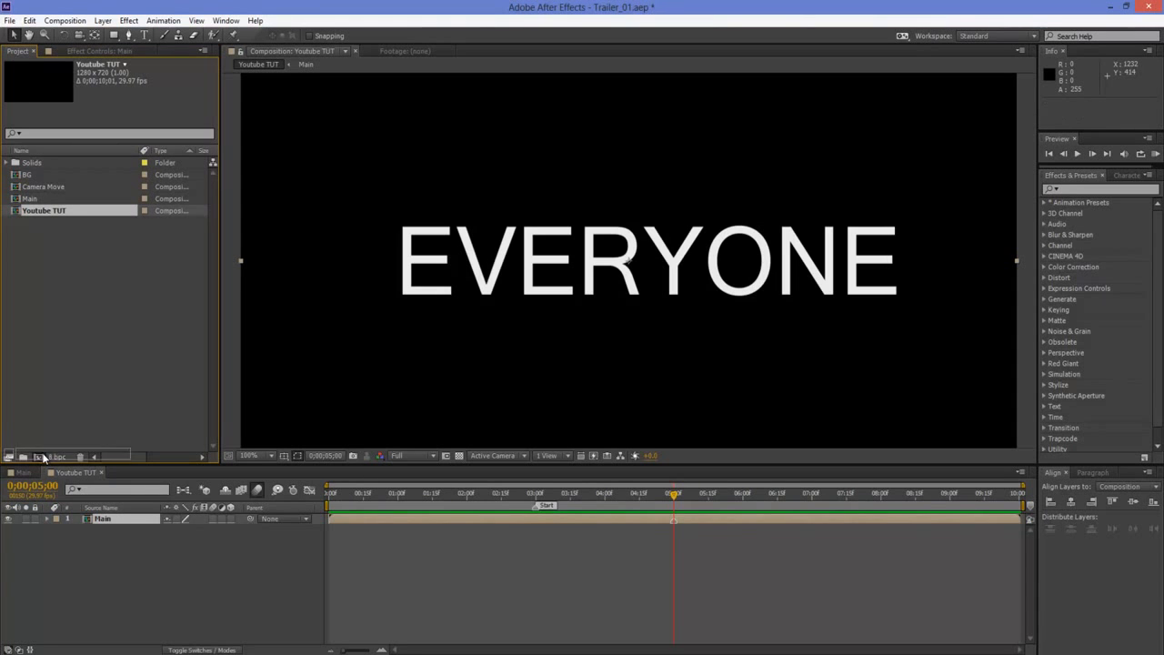
pyautogui.moveTo(42, 456); pyautogui.dragTo(42, 454)
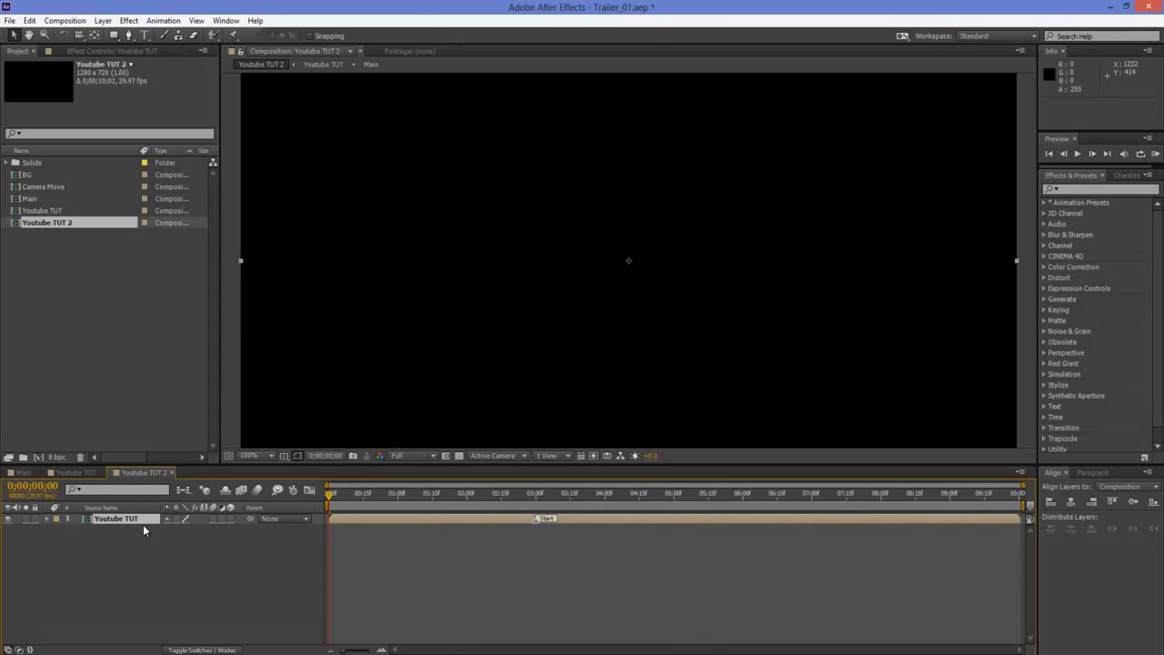
pyautogui.moveTo(330, 494); pyautogui.dragTo(537, 500)
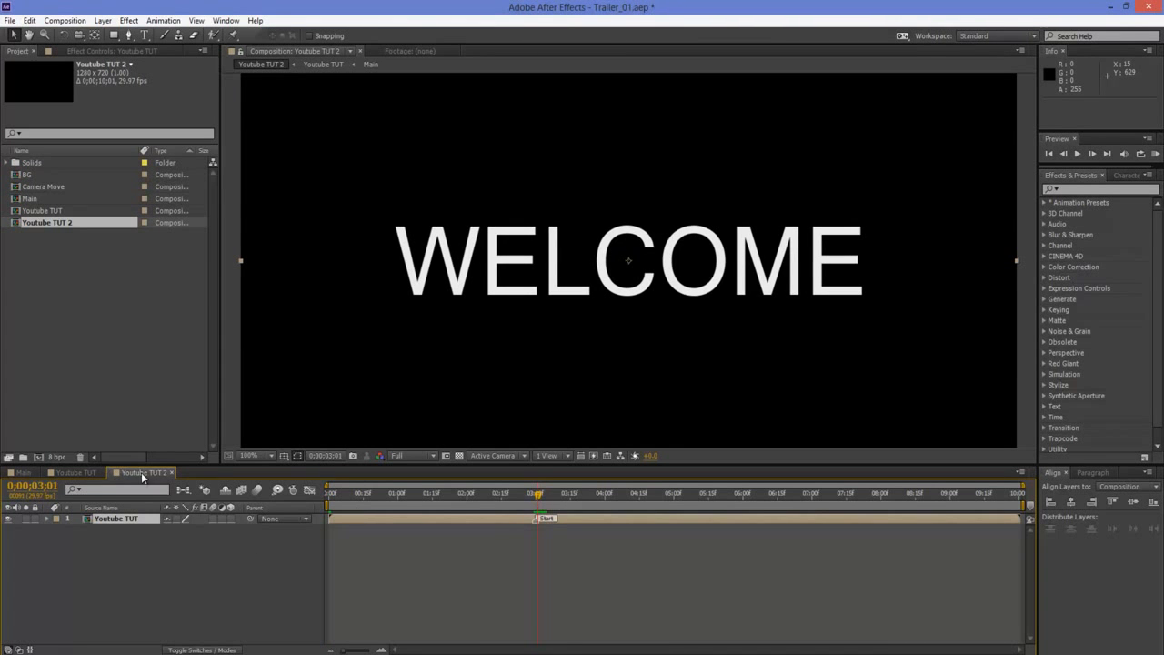
pyautogui.click(171, 472)
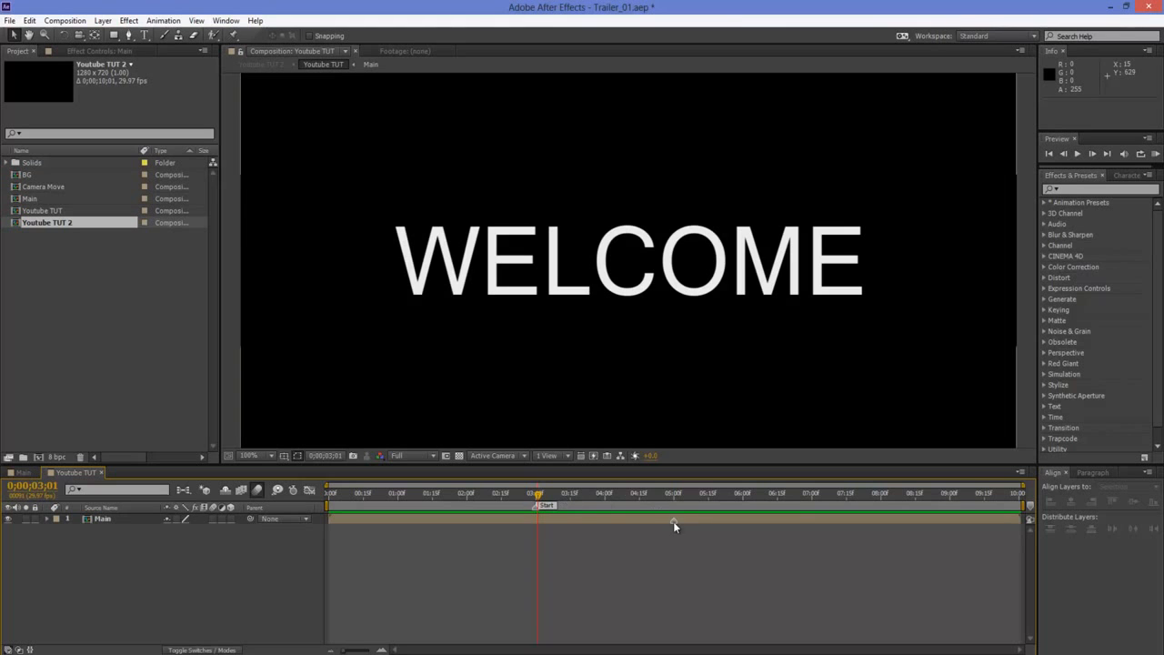
# Delete the layer marker at 5 seconds from the Main layer
pyautogui.click(675, 492)
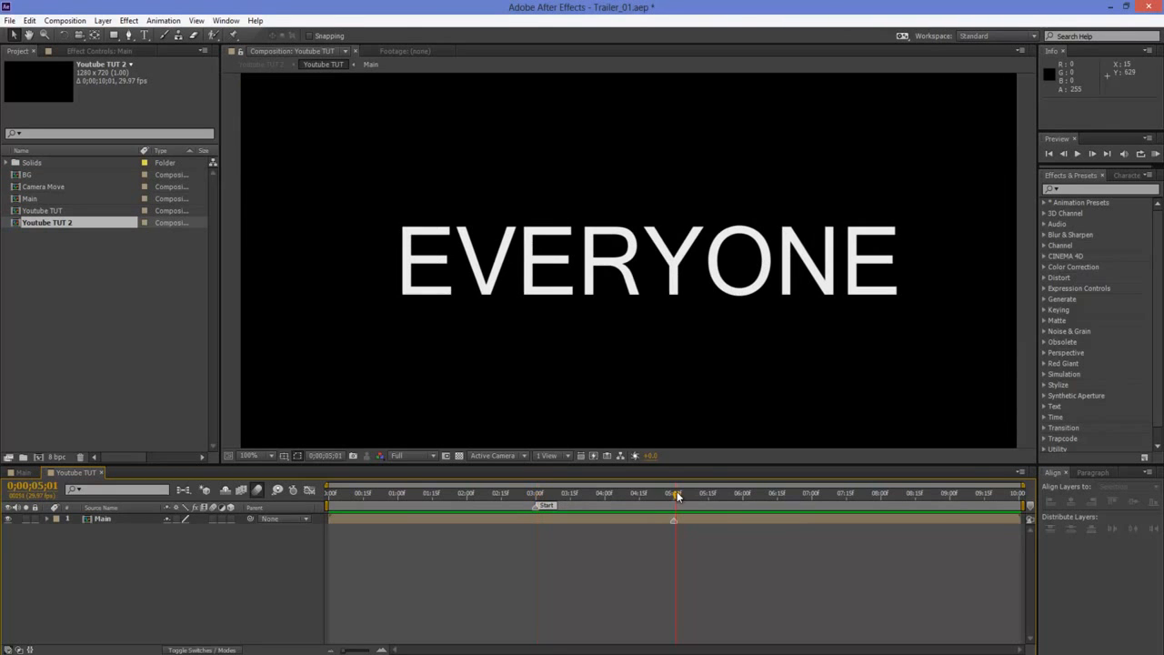
pyautogui.click(660, 525)
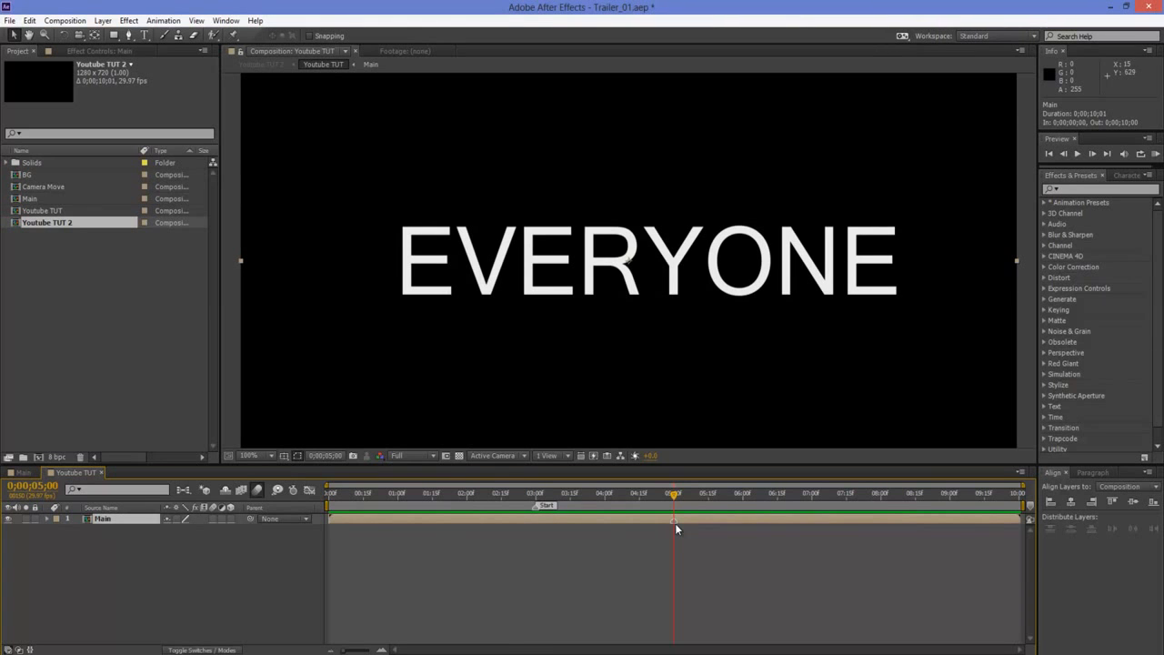
pyautogui.scroll(-1, 675, 381)
pyautogui.scroll(1, 675, 383)
pyautogui.rightClick(669, 522)
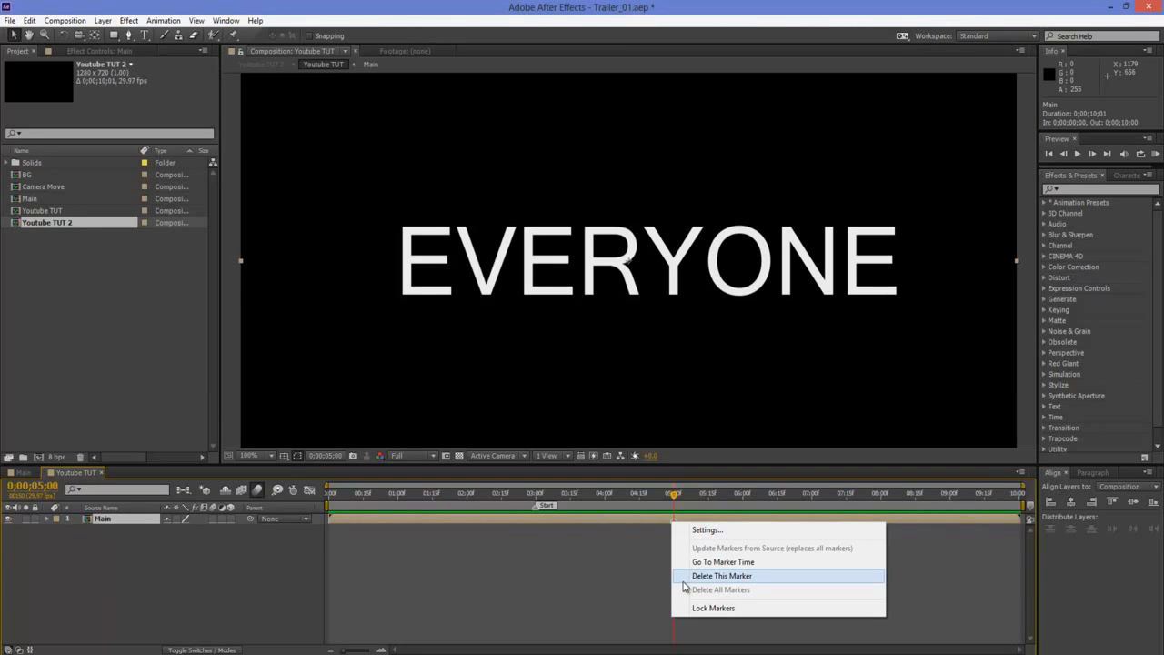
pyautogui.click(398, 542)
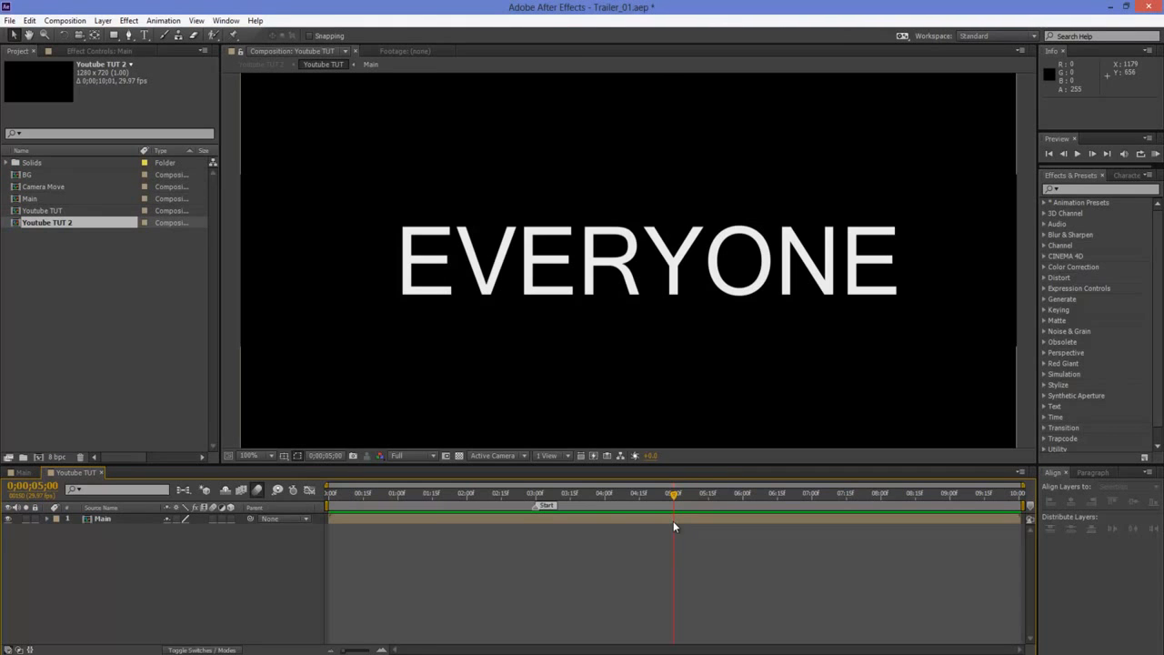
# Delete the Start marker at 3 seconds and add a composition marker at 0;00;02;00 with the comment "STart"
pyautogui.keyDown('ctrl'); pyautogui.click(536, 506); pyautogui.keyUp('ctrl')
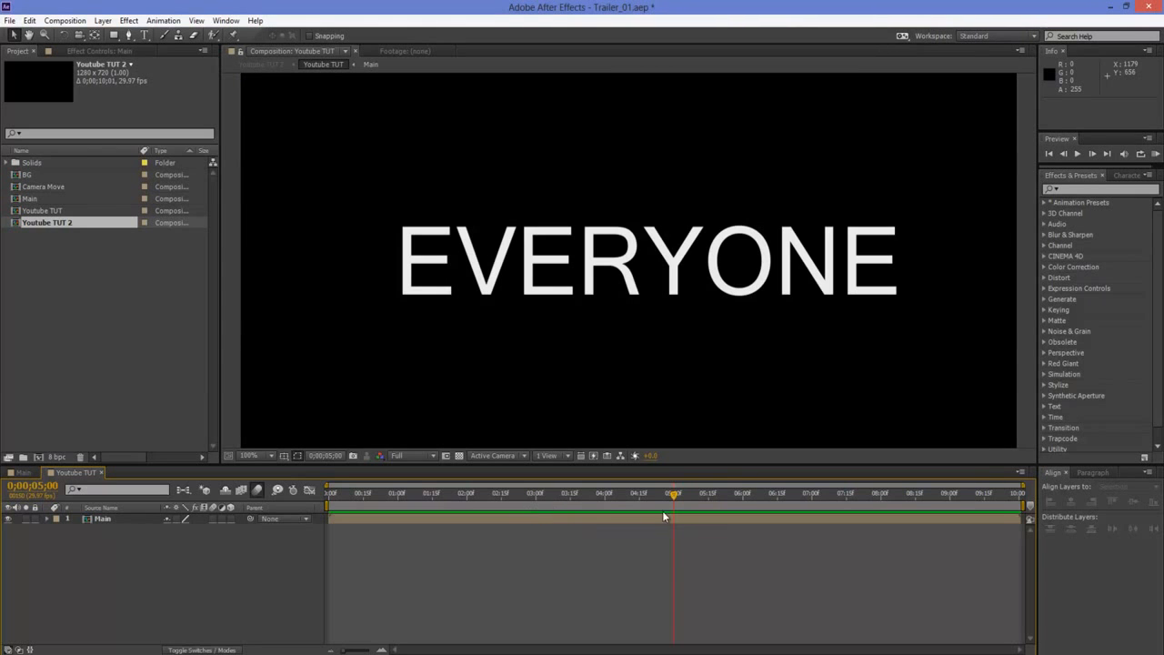
pyautogui.moveTo(551, 499); pyautogui.dragTo(467, 497)
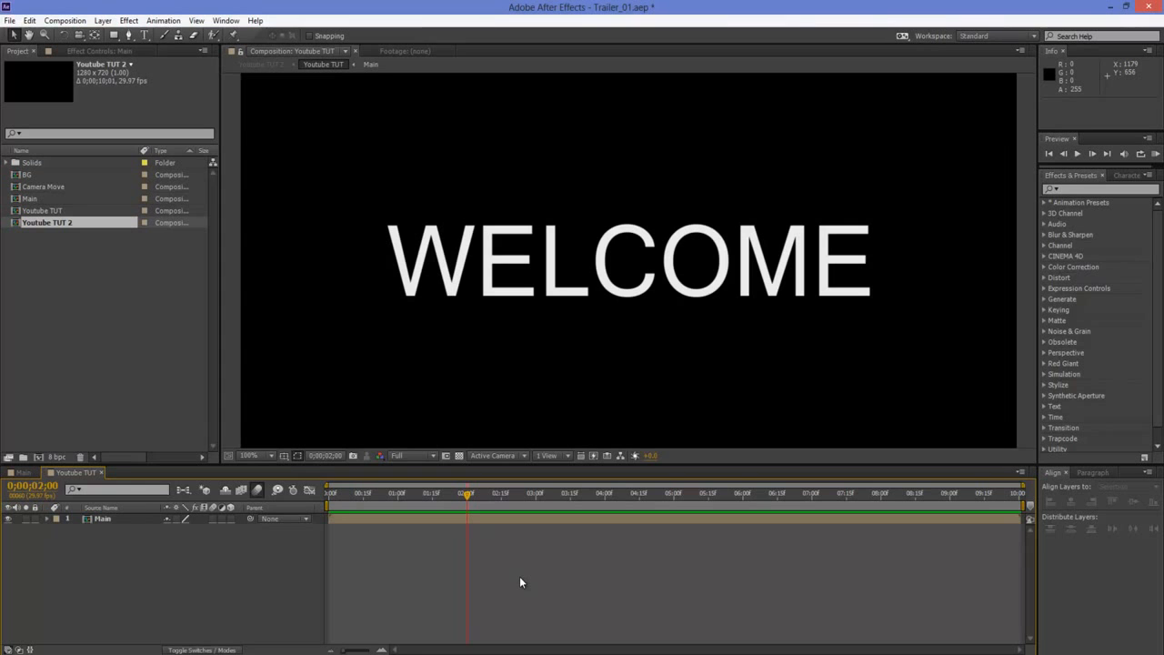
pyautogui.press('alt+KP_Multiply')
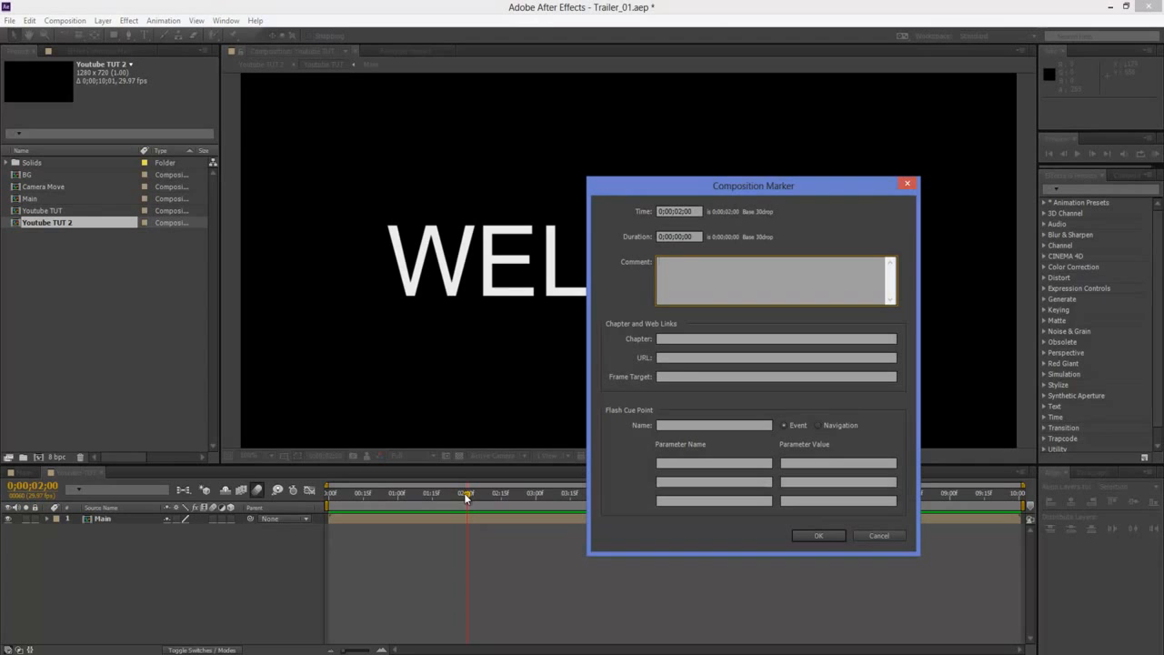
pyautogui.moveTo(767, 188); pyautogui.dragTo(922, 190)
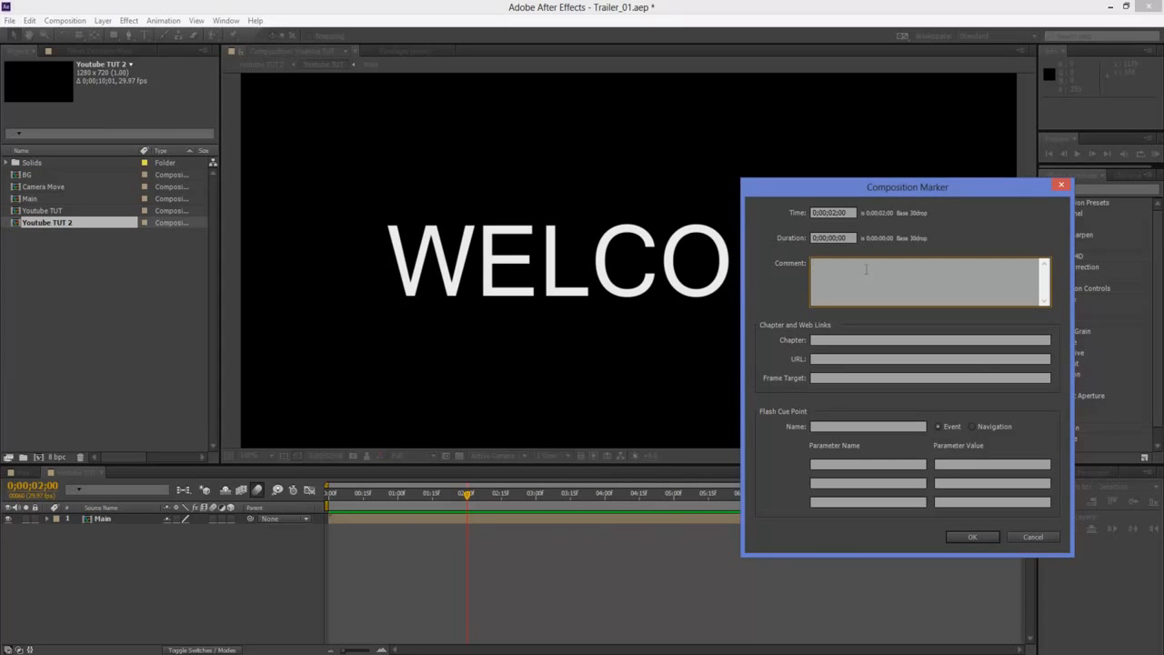
pyautogui.write('STart')
pyautogui.click(969, 538)
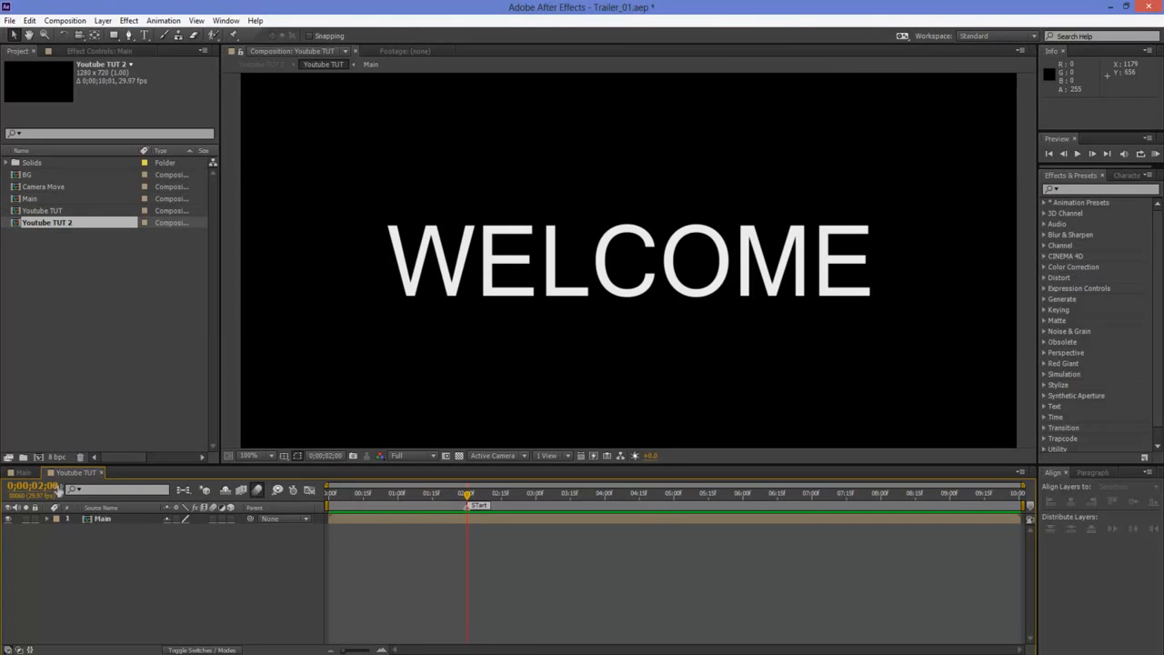
# Move the STart composition marker to 0;00;03;15, aligning it with the playhead
pyautogui.press('pagedown')
pyautogui.press('pagedown')
pyautogui.press('pagedown')
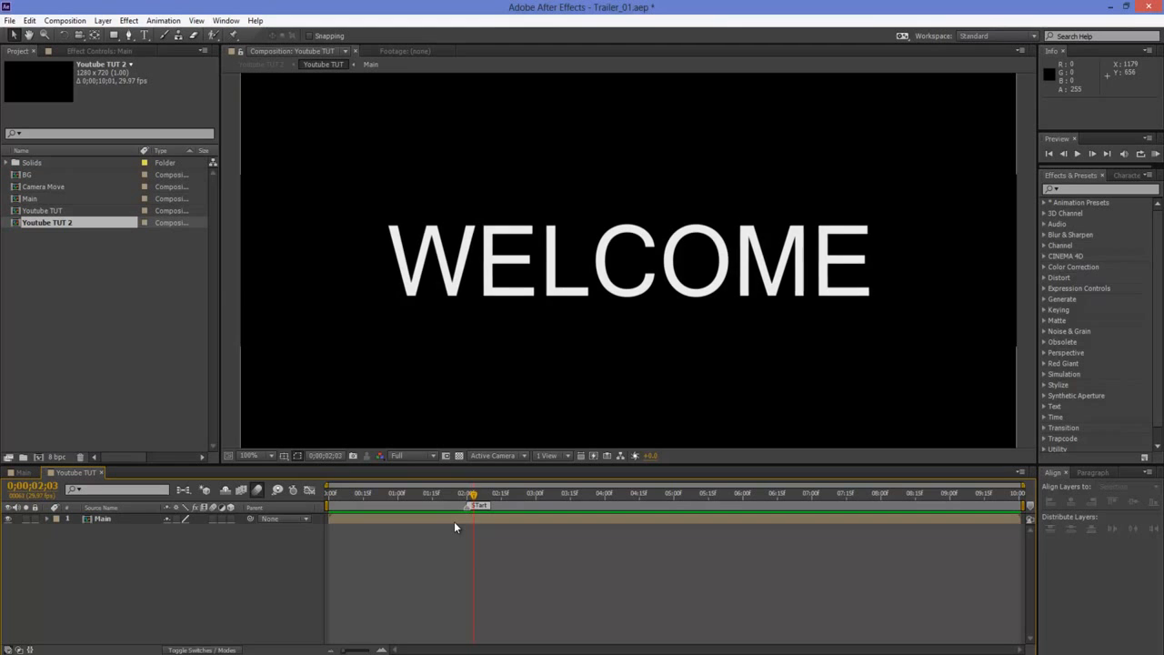
pyautogui.moveTo(528, 491); pyautogui.dragTo(571, 493)
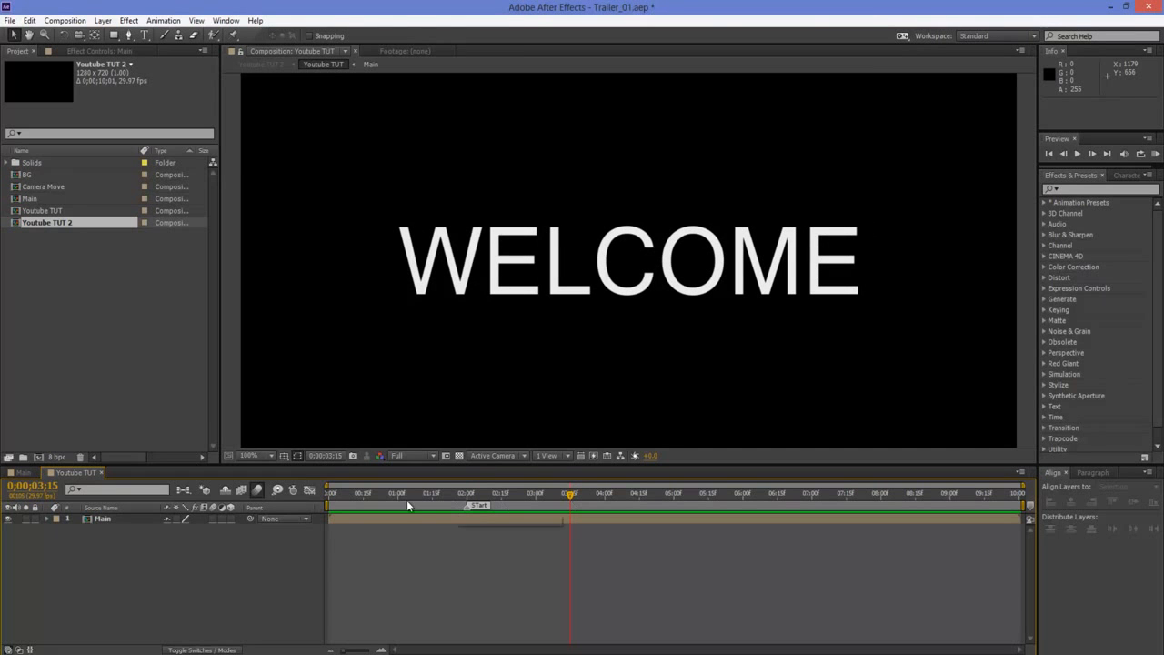
pyautogui.moveTo(466, 514)
pyautogui.mouseDown()
pyautogui.moveTo(511, 506)
pyautogui.moveTo(486, 510)
pyautogui.mouseUp()
pyautogui.click(871, 496)
pyautogui.moveTo(546, 496); pyautogui.dragTo(571, 502)
pyautogui.click(653, 495)
pyautogui.click(549, 498)
pyautogui.moveTo(468, 510); pyautogui.dragTo(575, 511)
# Preview the text animation from the STart marker and bring the playhead back to the marker
pyautogui.press('space')
pyautogui.press('space')
pyautogui.press('space')
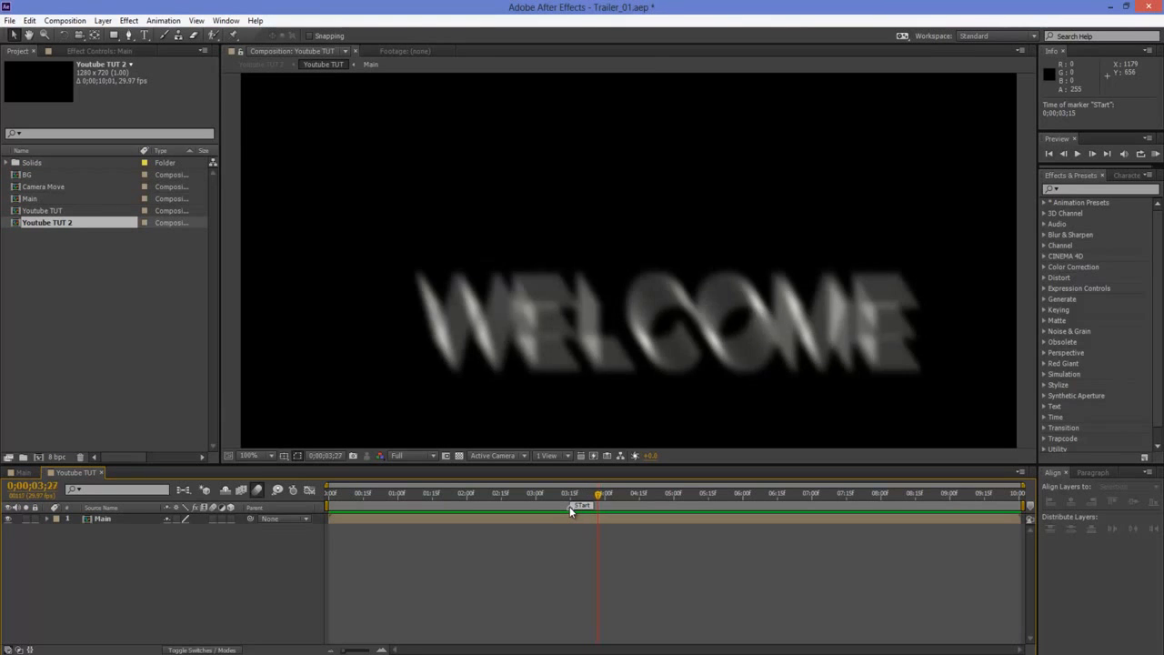
pyautogui.press('pageup')
pyautogui.press('pageup')
pyautogui.press('pageup')
pyautogui.press('pageup')
pyautogui.press('pageup')
pyautogui.press('pageup')
pyautogui.press('pageup')
pyautogui.press('pageup')
pyautogui.press('pageup')
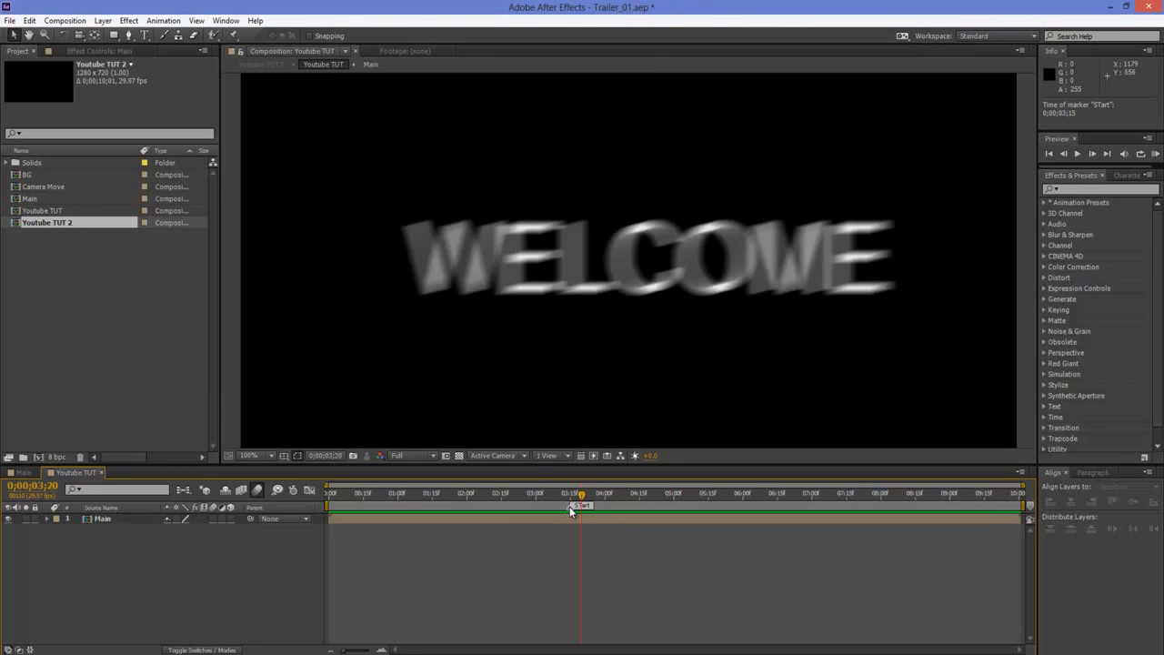
pyautogui.click(571, 497)
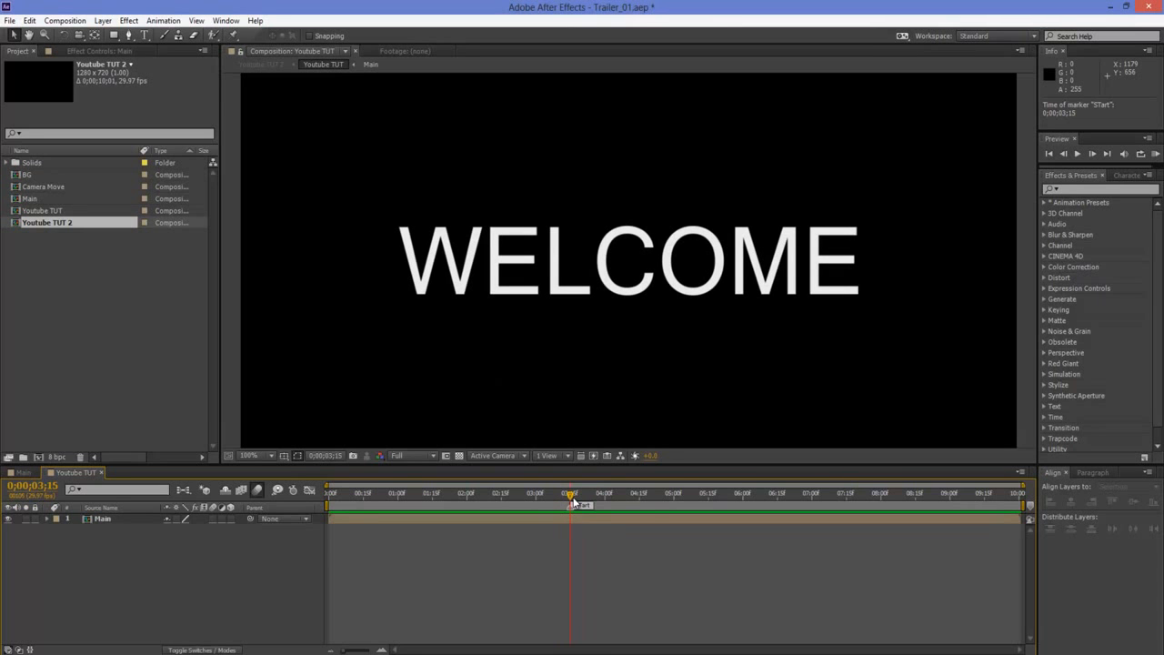
pyautogui.moveTo(571, 500)
pyautogui.mouseDown()
pyautogui.moveTo(632, 503)
pyautogui.moveTo(579, 502)
pyautogui.mouseUp()
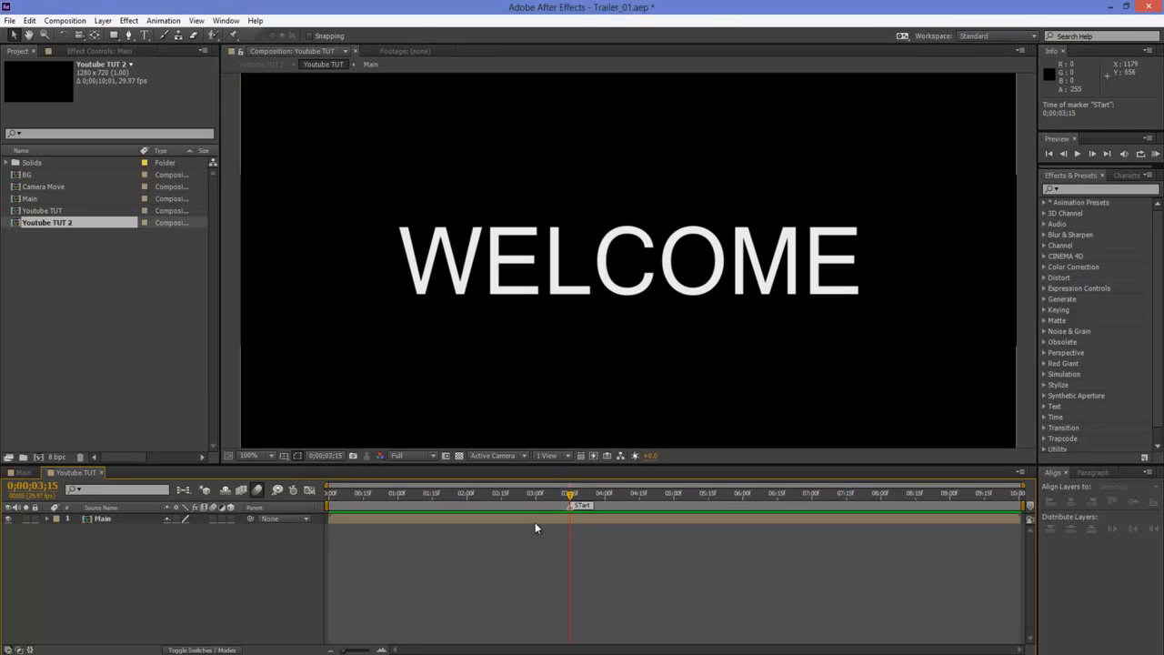
# Try a composition marker at 0;00;04;29 and undo its addition
pyautogui.press('alt+KP_Multiply')
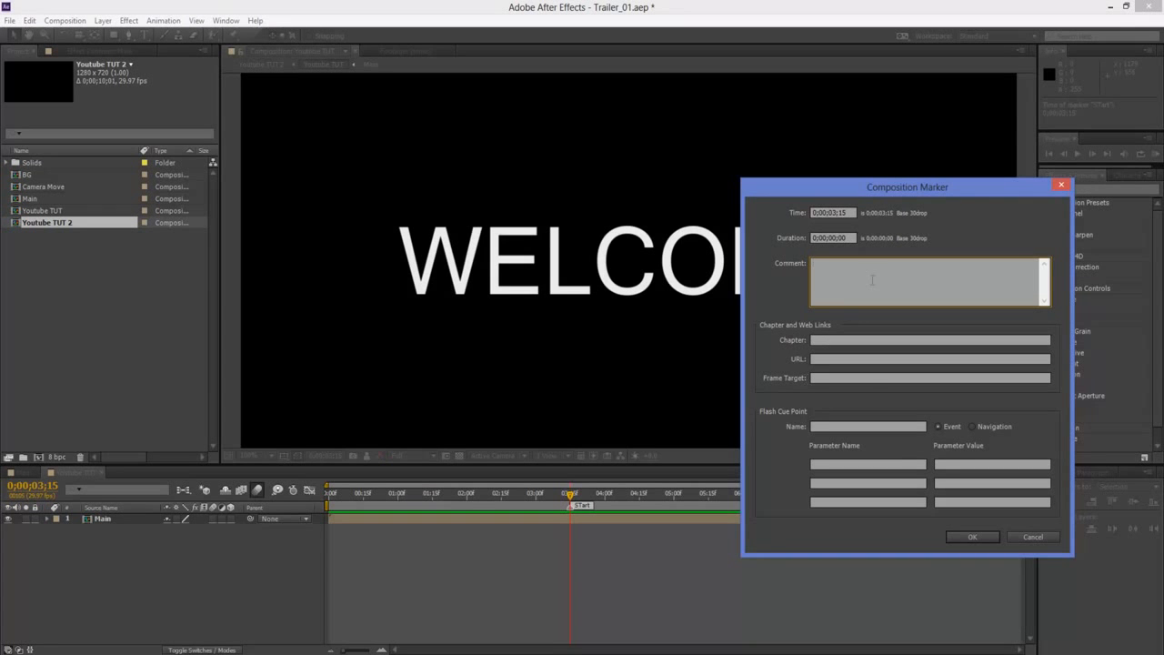
pyautogui.click(1030, 537)
pyautogui.click(669, 498)
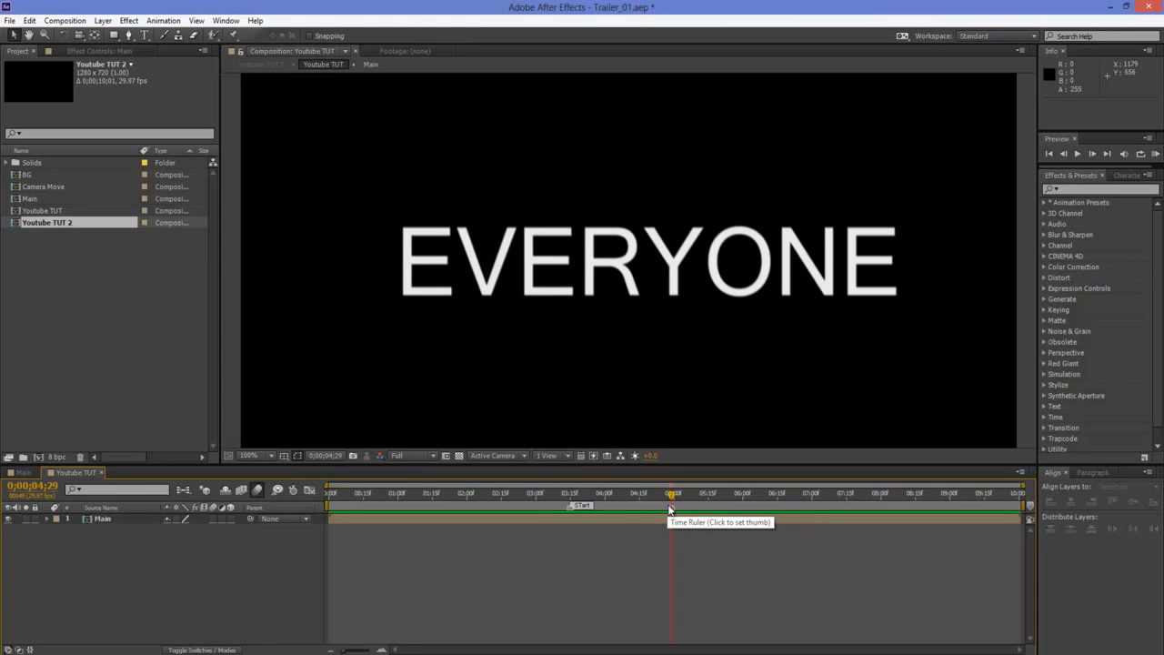
pyautogui.hotkey('ctrl', 'z')
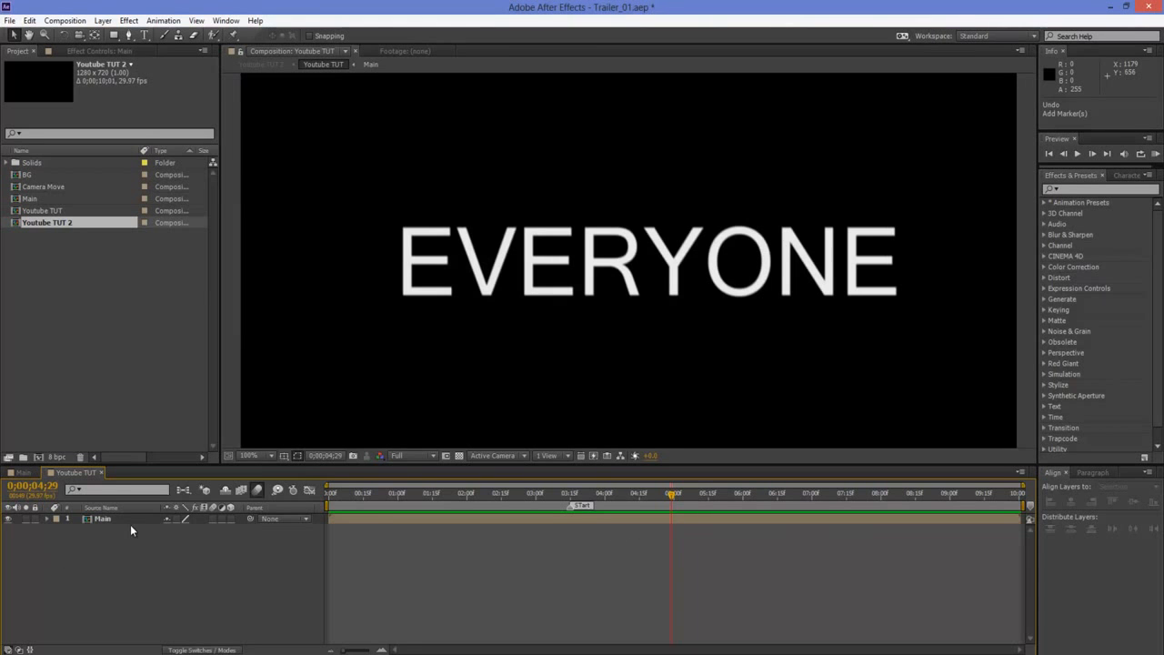
# Create a deep red full-frame solid layer above the Main layer
pyautogui.rightClick(149, 584)
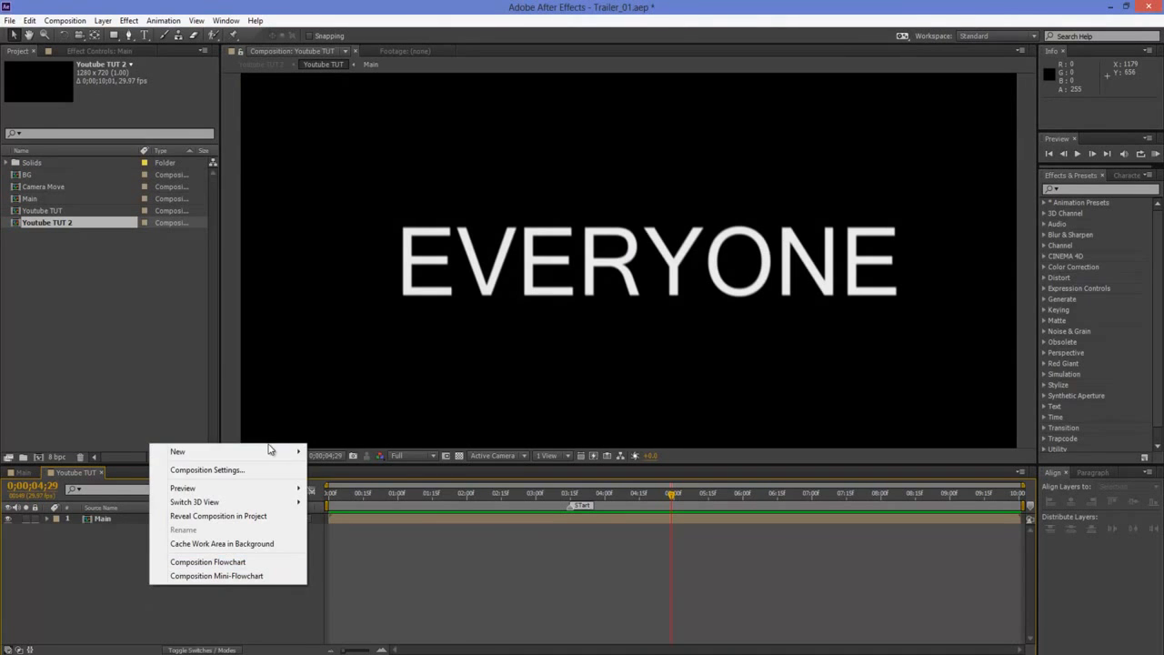
pyautogui.moveTo(273, 455)
pyautogui.click(335, 485)
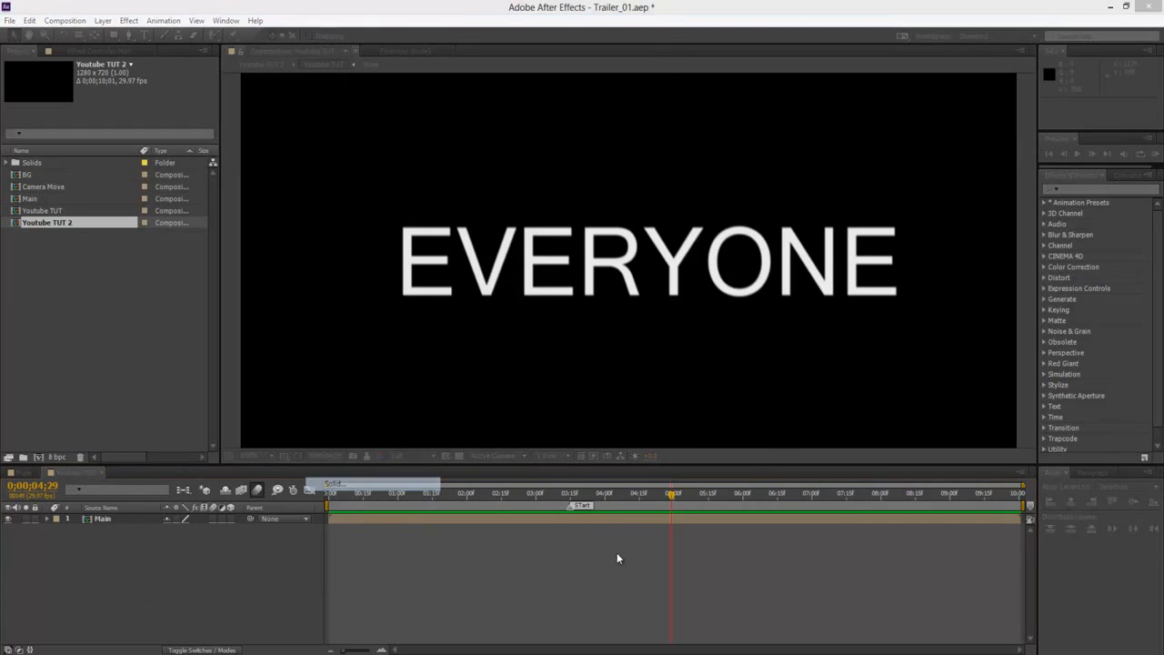
pyautogui.click(574, 410)
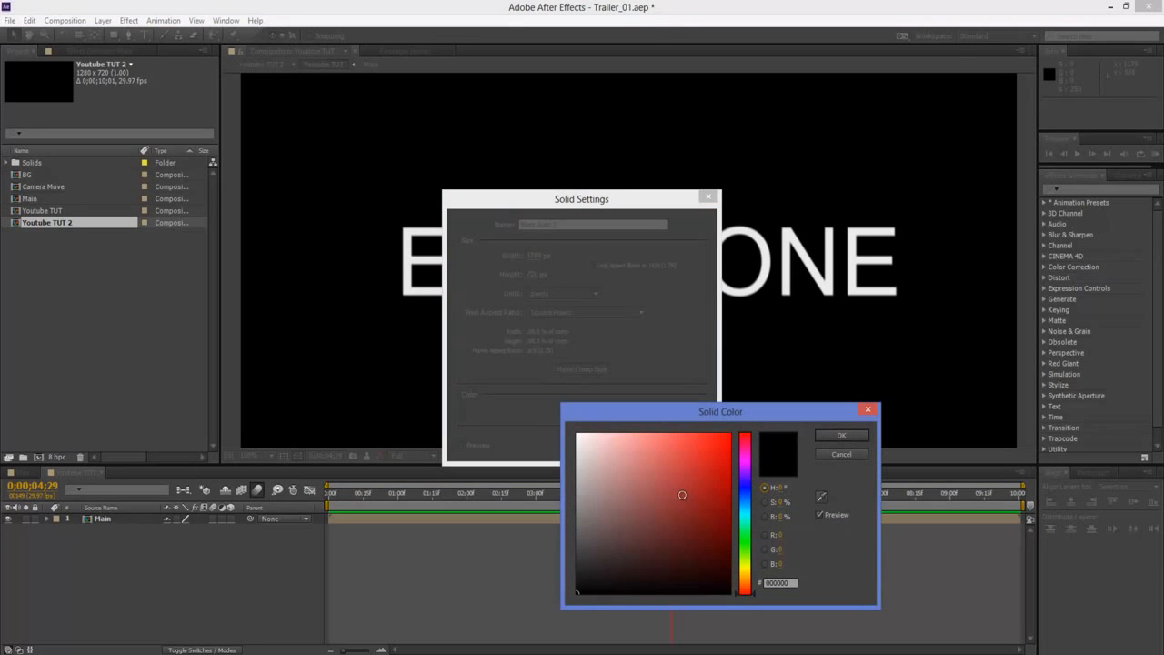
pyautogui.moveTo(682, 494); pyautogui.dragTo(723, 509)
pyautogui.click(841, 435)
pyautogui.press('Return')
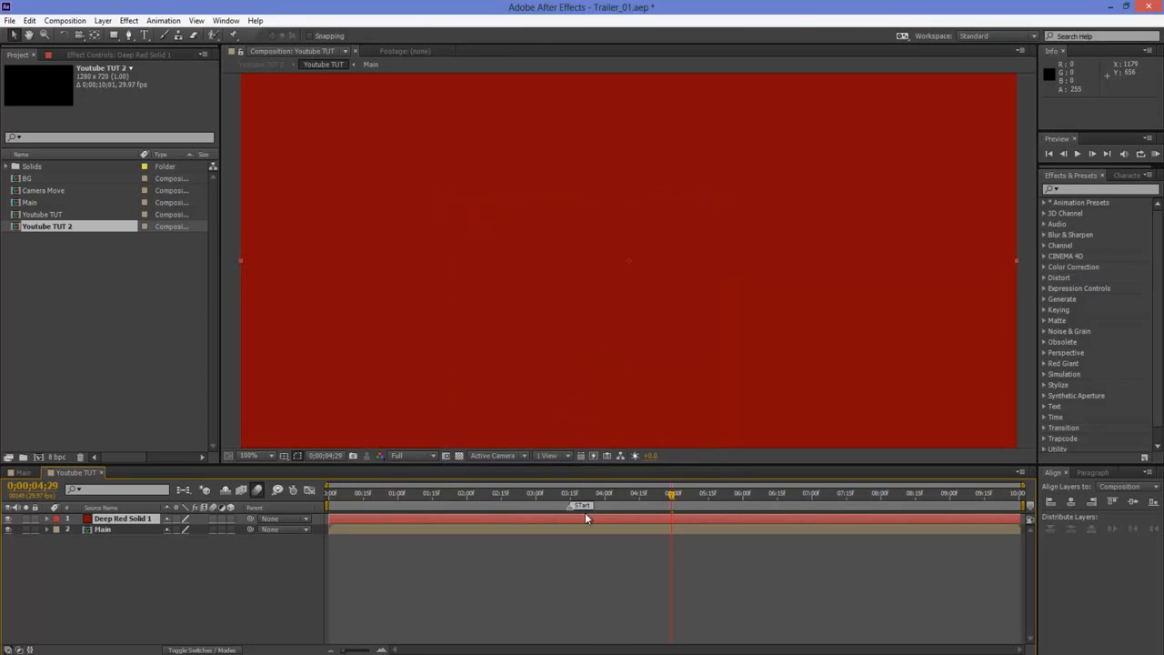
# Add a layer marker to the red solid at about 6 seconds and jump the playhead through the timeline
pyautogui.moveTo(684, 492); pyautogui.dragTo(738, 492)
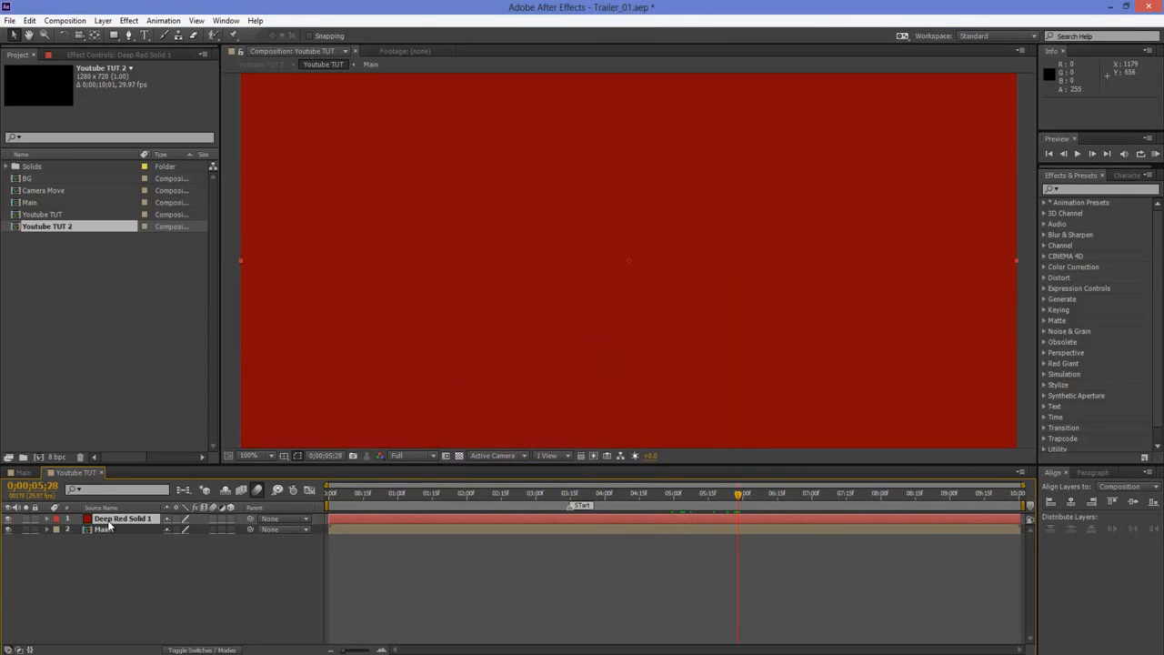
pyautogui.press('KP_Multiply')
pyautogui.moveTo(743, 499)
pyautogui.mouseDown()
pyautogui.moveTo(576, 492)
pyautogui.moveTo(755, 498)
pyautogui.moveTo(588, 499)
pyautogui.moveTo(738, 498)
pyautogui.moveTo(571, 500)
pyautogui.moveTo(742, 510)
pyautogui.moveTo(566, 512)
pyautogui.moveTo(755, 512)
pyautogui.moveTo(731, 510)
pyautogui.mouseUp()
pyautogui.press('Home')
pyautogui.press('k')
pyautogui.click(629, 567)
pyautogui.press('Home')
pyautogui.press('End')
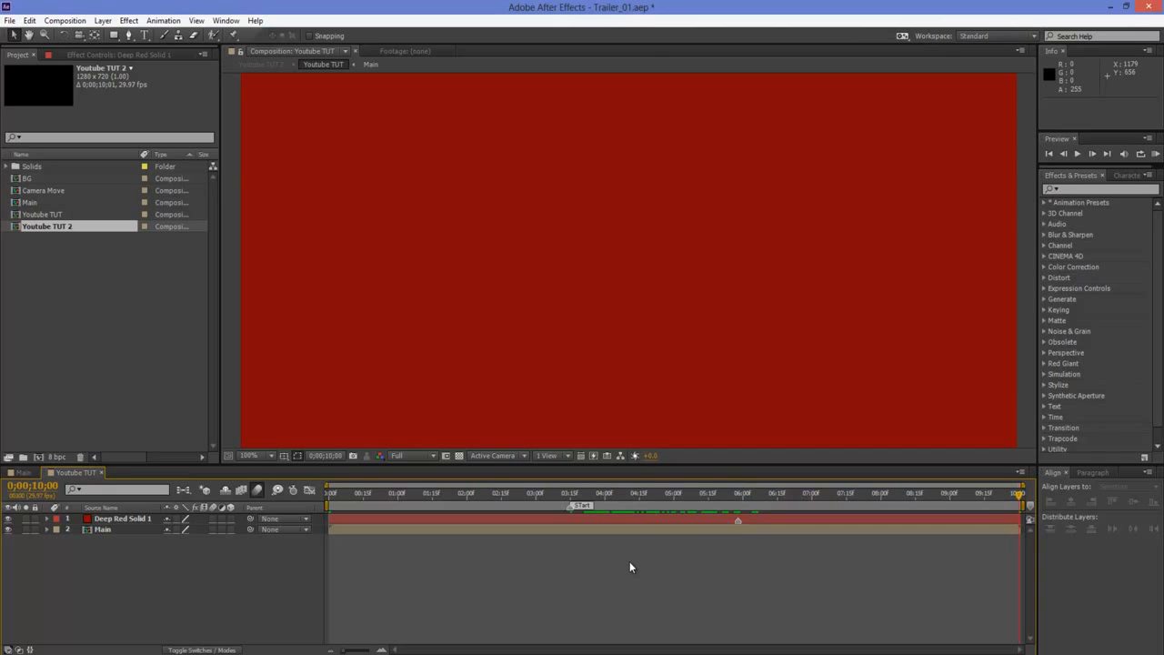
# Delete the red solid layer and scrub the playhead to 0;00;04;14
pyautogui.click(134, 520)
pyautogui.press('Delete')
pyautogui.moveTo(659, 489); pyautogui.dragTo(637, 497)
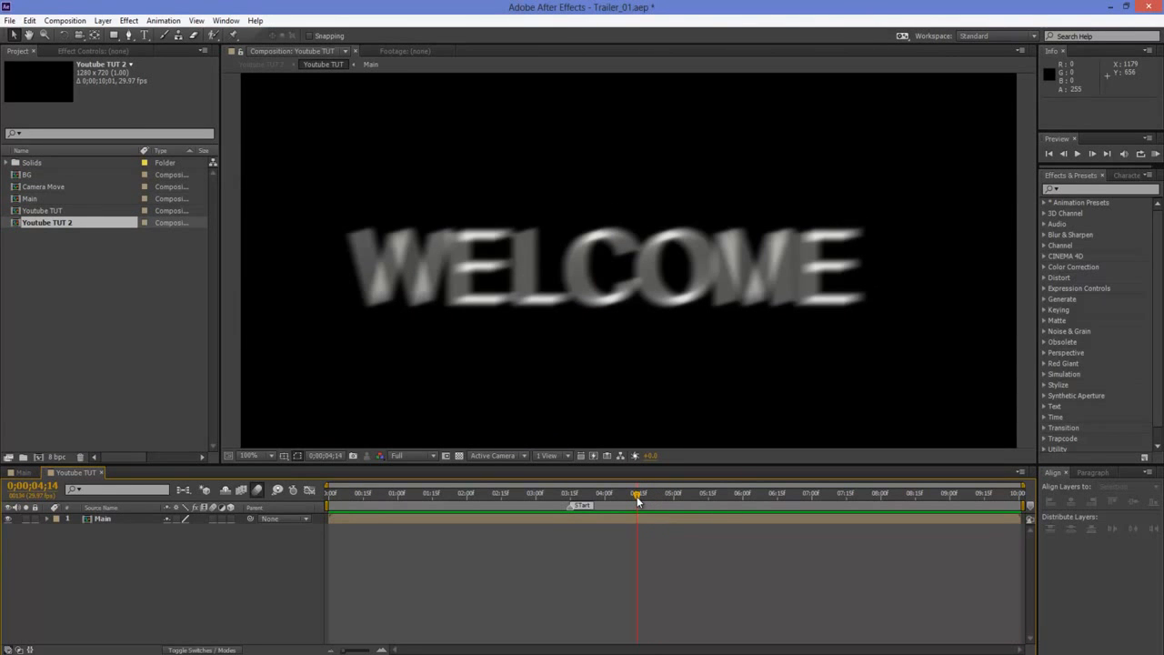